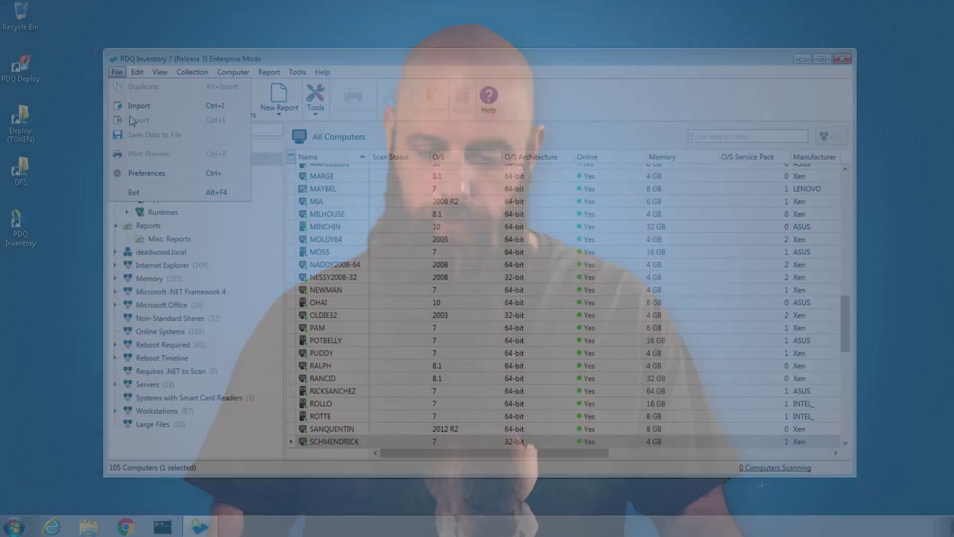
# - Open Preferences to the Scan Profiles list showing the six existing profiles
pyautogui.click(137, 173)
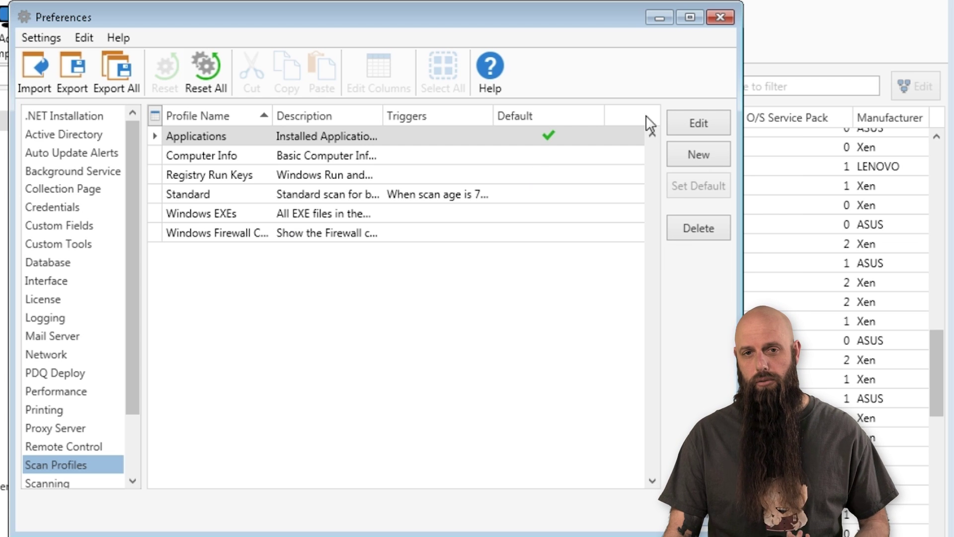
# - Create a 'Misc. Files' scan profile with a Computer Details scanner, then add a Files scanner
pyautogui.click(690, 149)
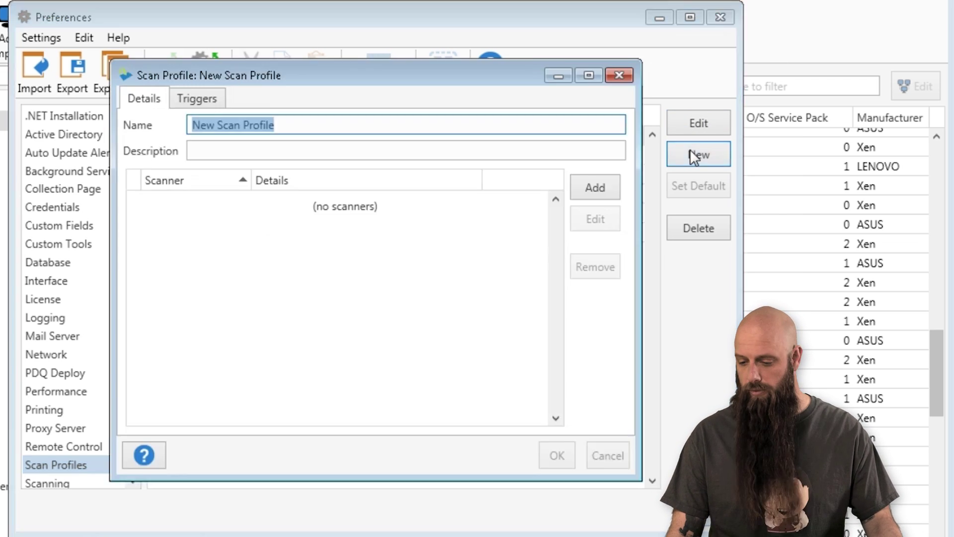
pyautogui.write('M')
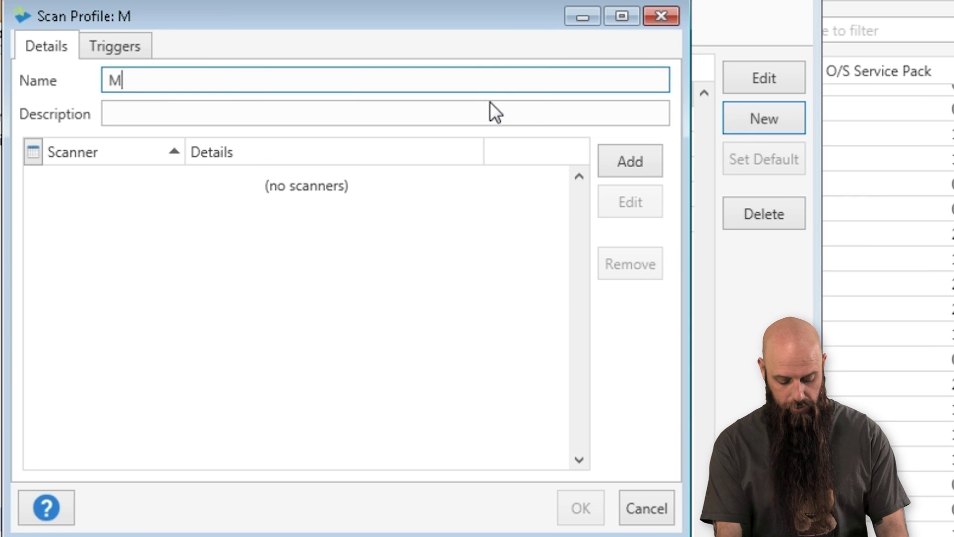
pyautogui.write('isc. Files')
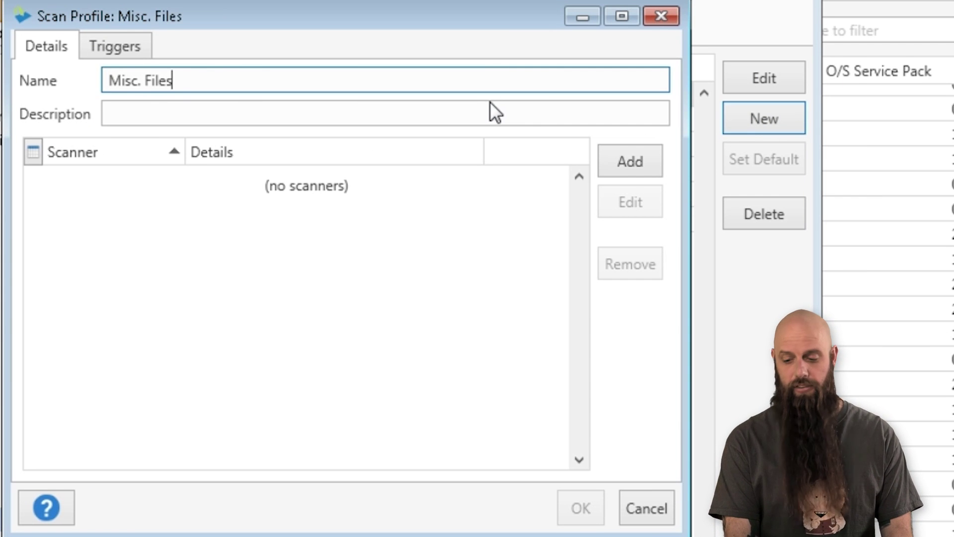
pyautogui.click(634, 152)
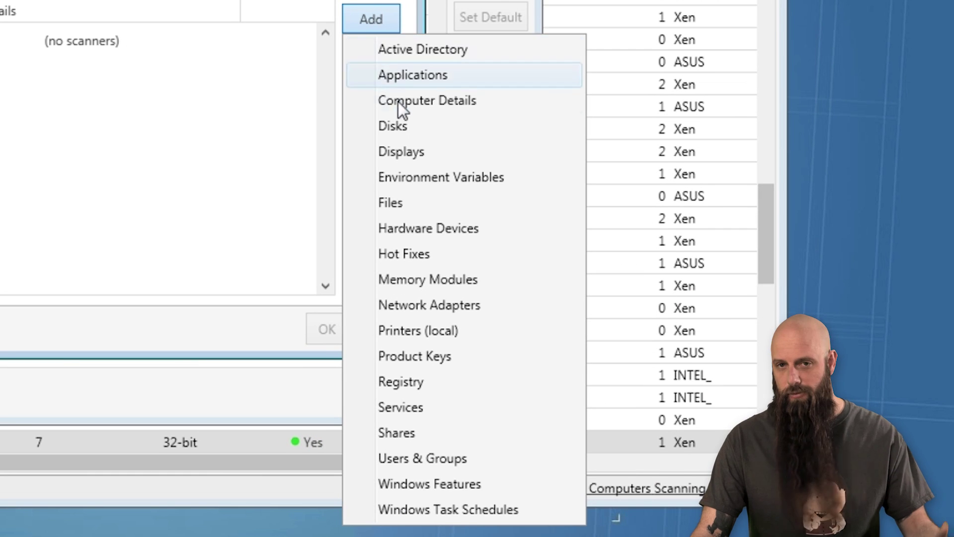
pyautogui.click(400, 106)
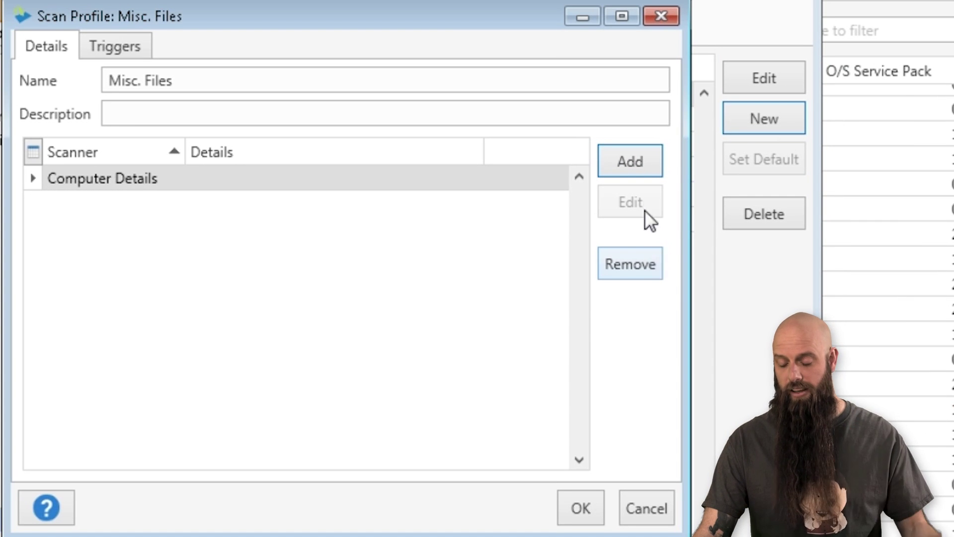
pyautogui.click(649, 164)
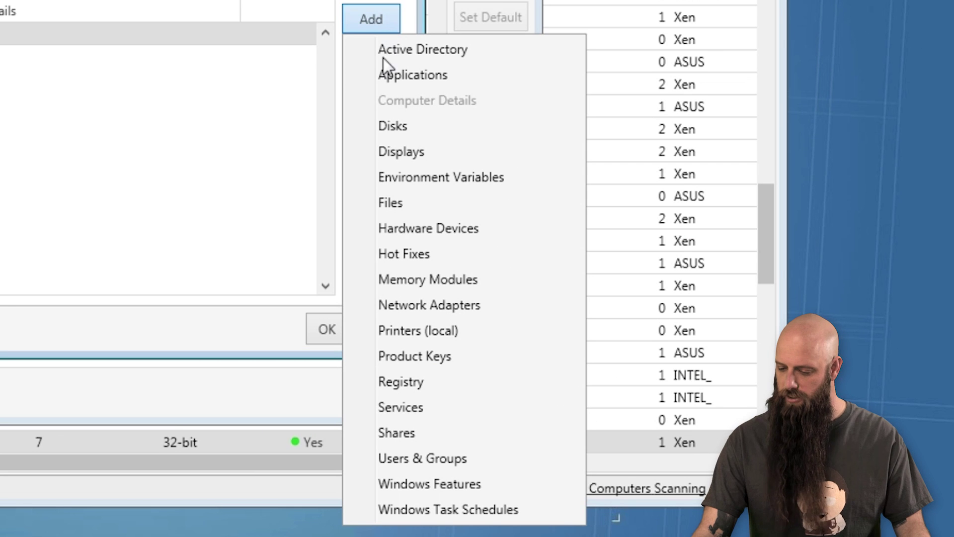
pyautogui.click(393, 211)
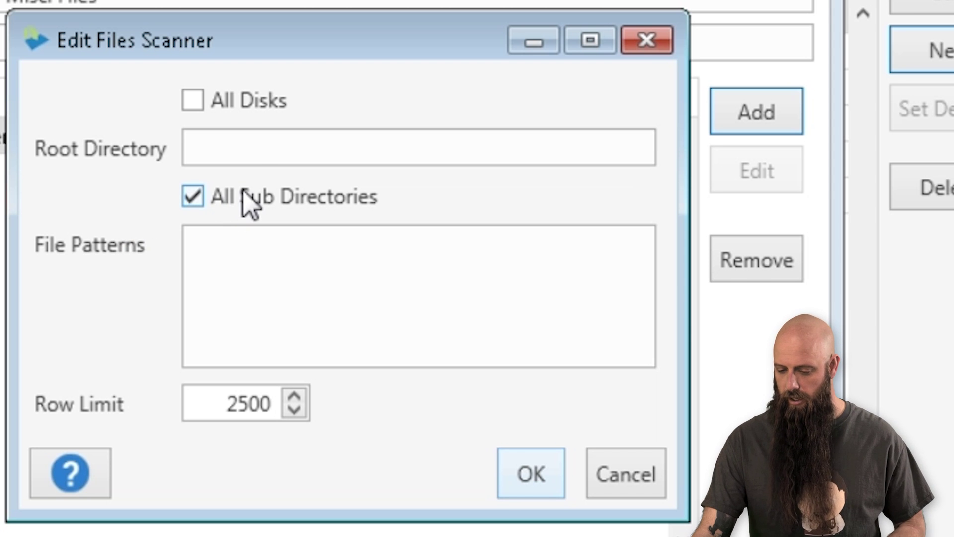
# - Set the Files scanner to search C:\Users for *.pst and *.iso files
pyautogui.click(244, 149)
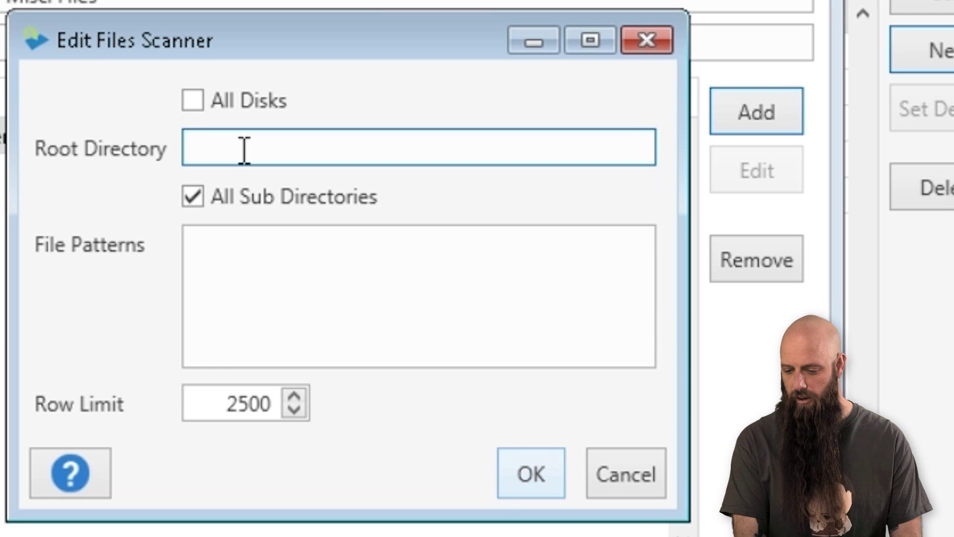
pyautogui.write('C:\\')
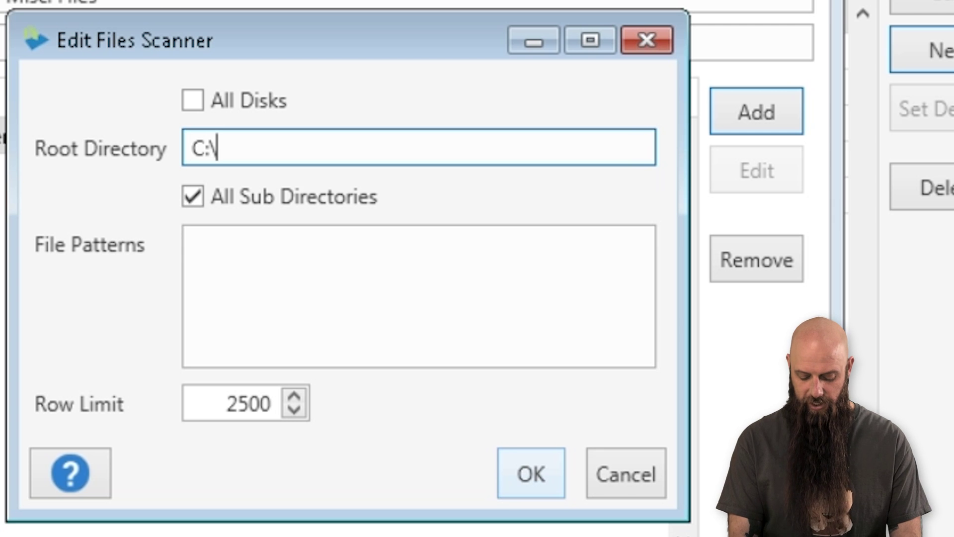
pyautogui.write('Users')
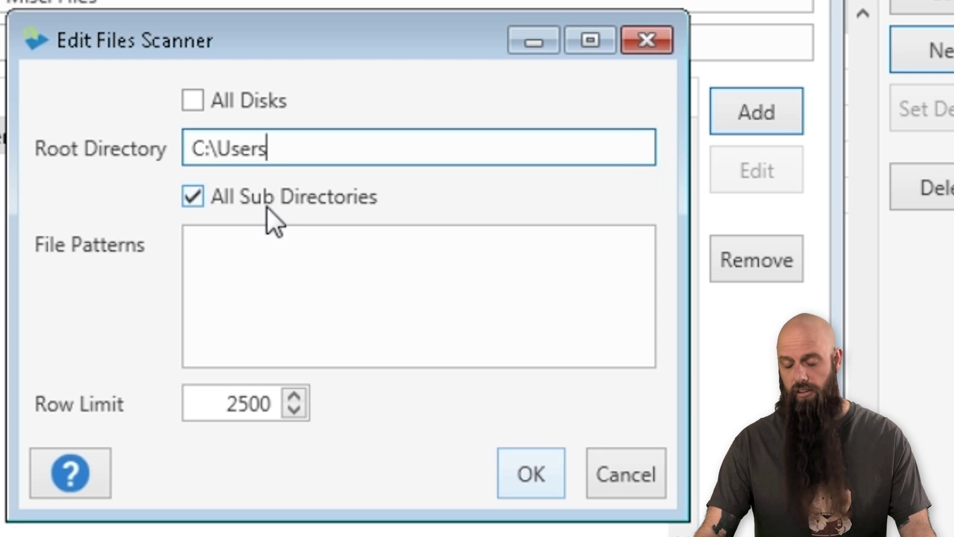
pyautogui.click(274, 258)
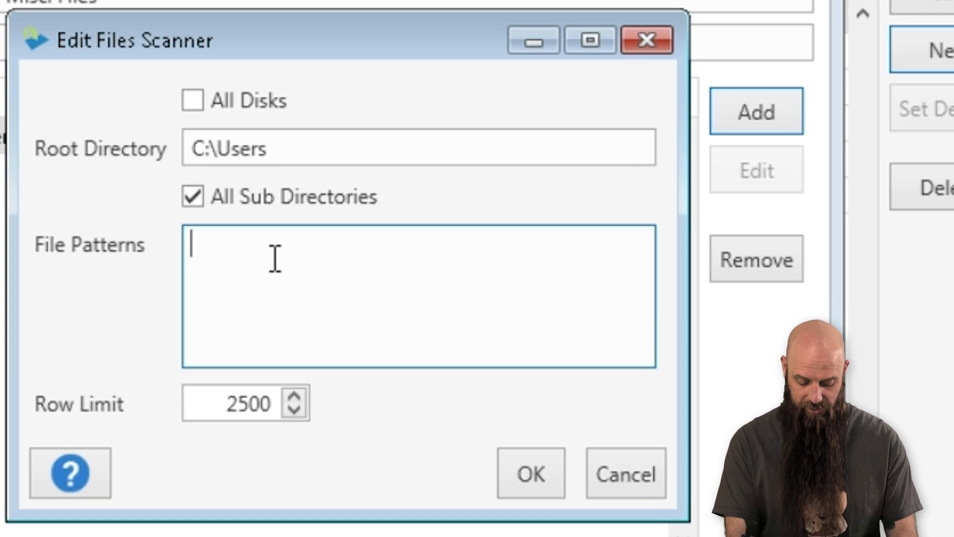
pyautogui.write('*.pst')
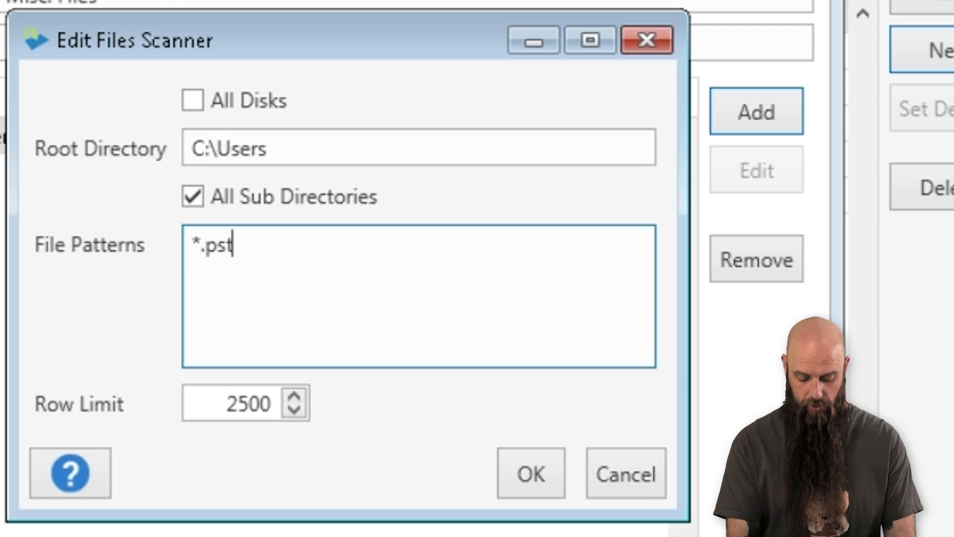
pyautogui.press('Return')
pyautogui.write('*')
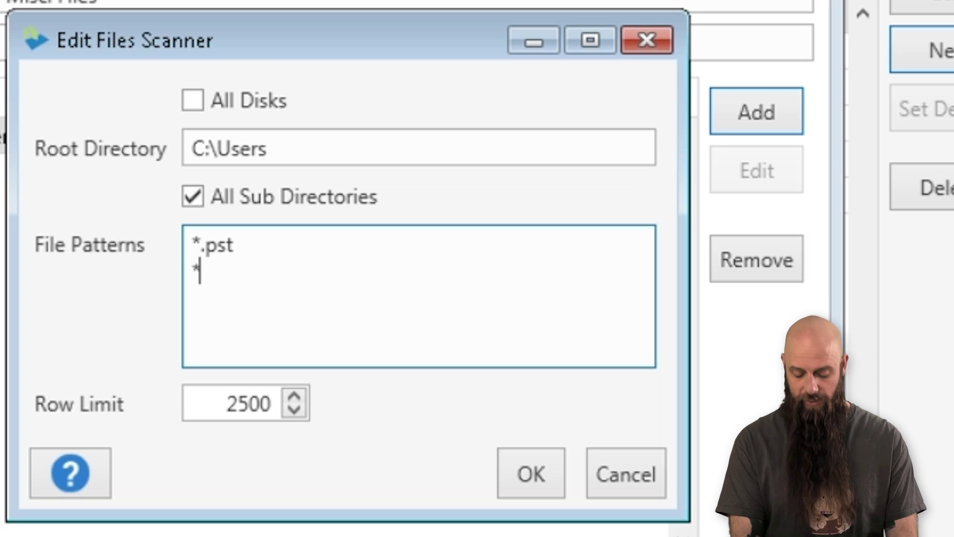
pyautogui.write('.iso')
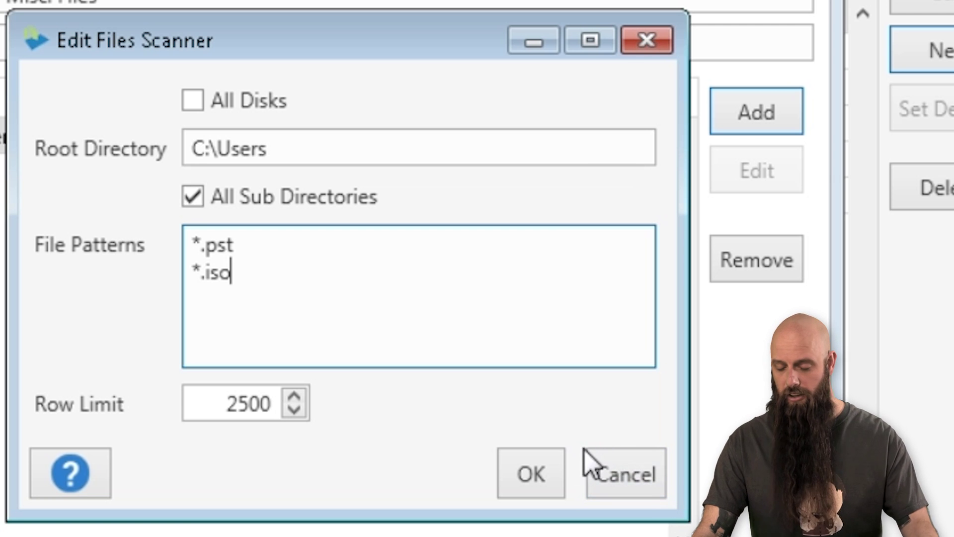
# - Save the Files scanner and the Misc. Files profile, then close Preferences
pyautogui.click(517, 469)
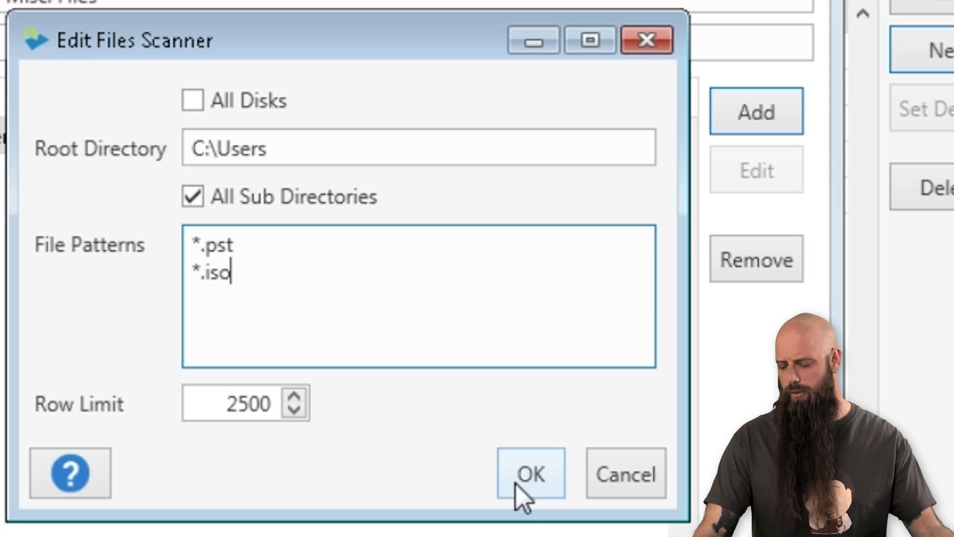
pyautogui.click(519, 481)
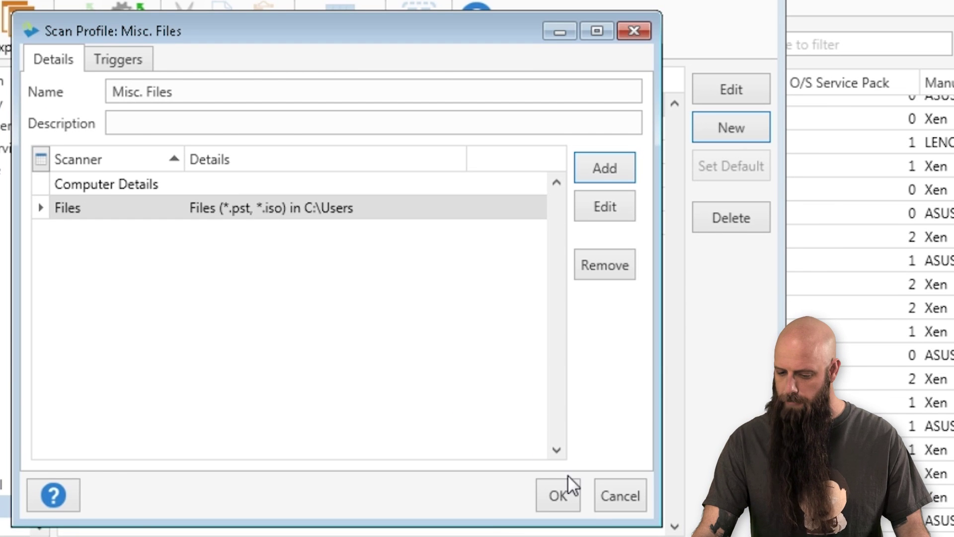
pyautogui.click(570, 503)
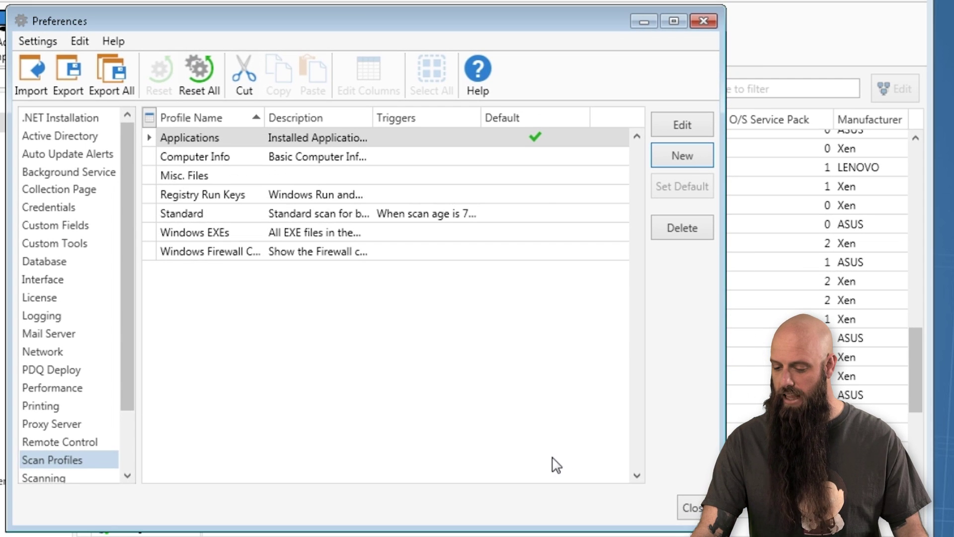
pyautogui.click(692, 511)
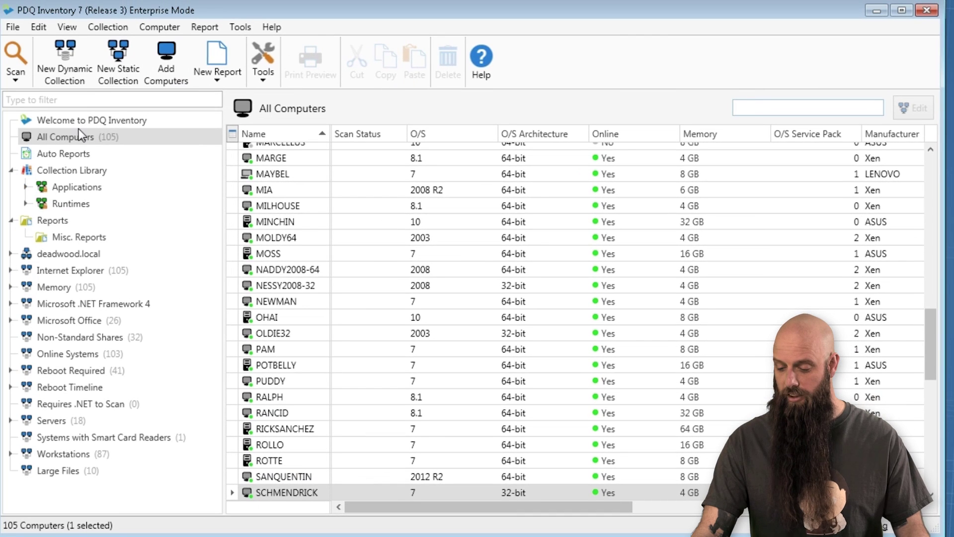
# - Scan the collection with the Misc. Files profile, then open SCHMENDRICK's computer window
pyautogui.click(109, 27)
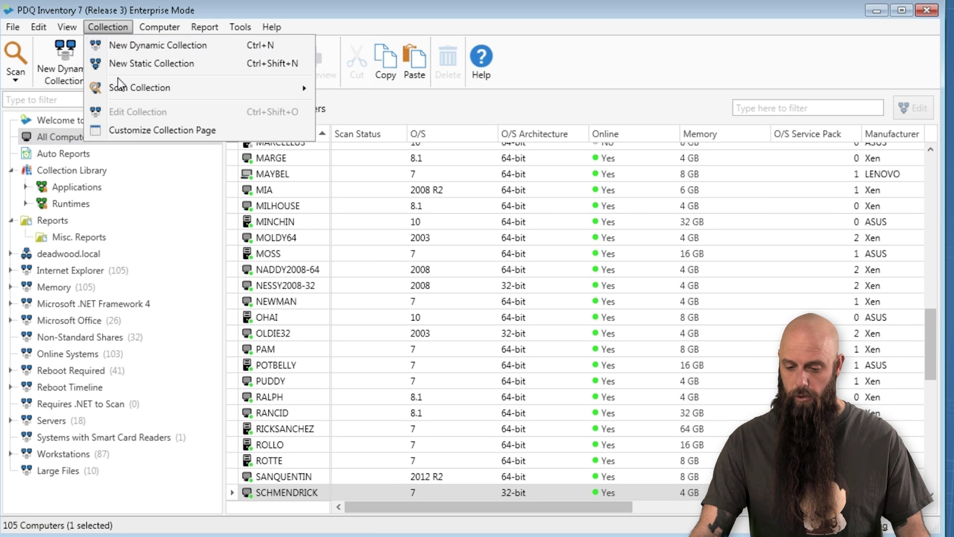
pyautogui.moveTo(121, 88)
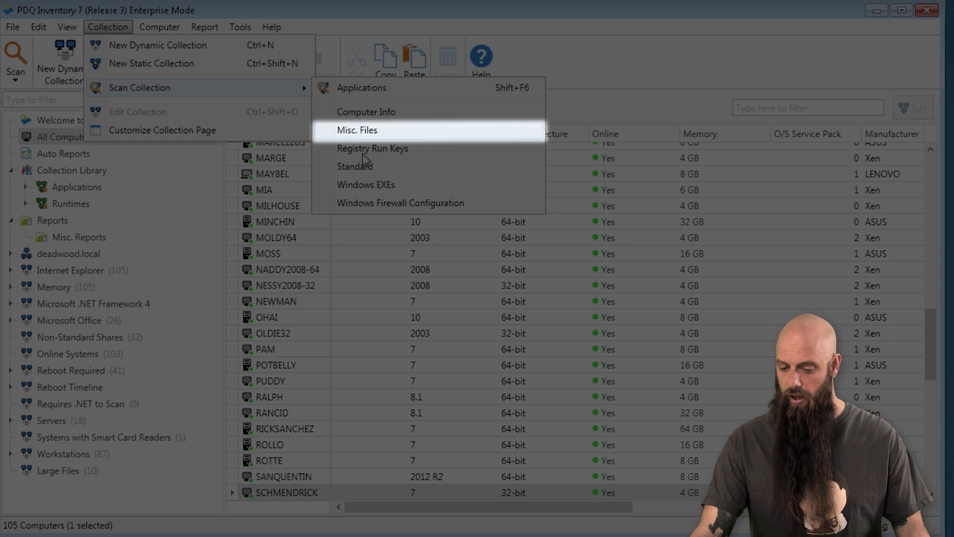
pyautogui.click(387, 131)
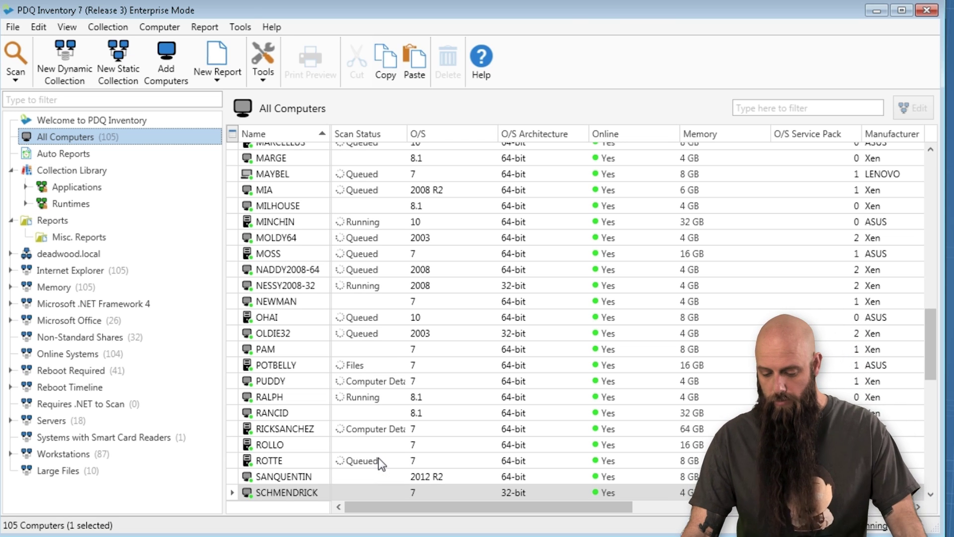
pyautogui.doubleClick(292, 492)
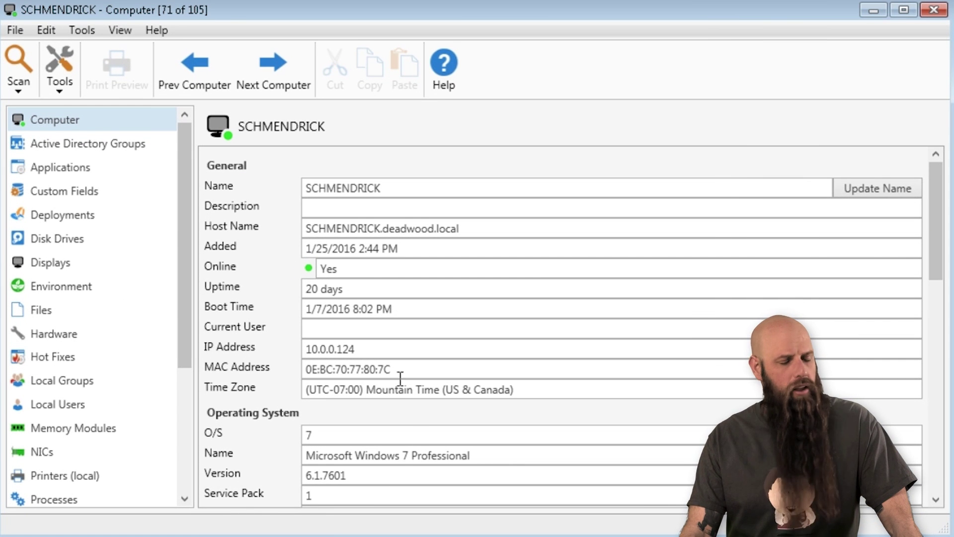
# - View SCHMENDRICK's Files page showing ubuntu-14.04.2-server-amd64.iso (595 MB) on the Desktop
pyautogui.click(21, 318)
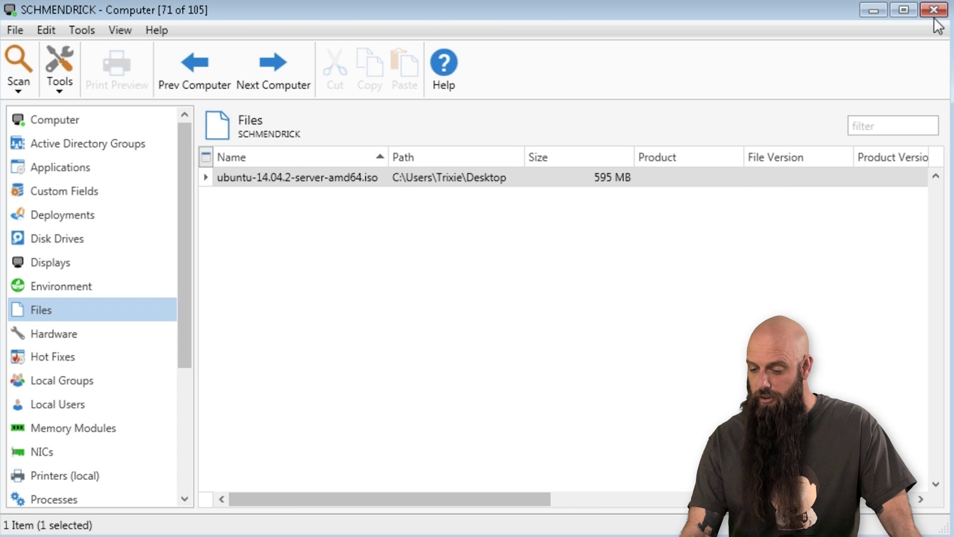
# - Open the Misc. Reports Large Files definition, review its File Size > 5000000 filter, and run it
pyautogui.click(934, 9)
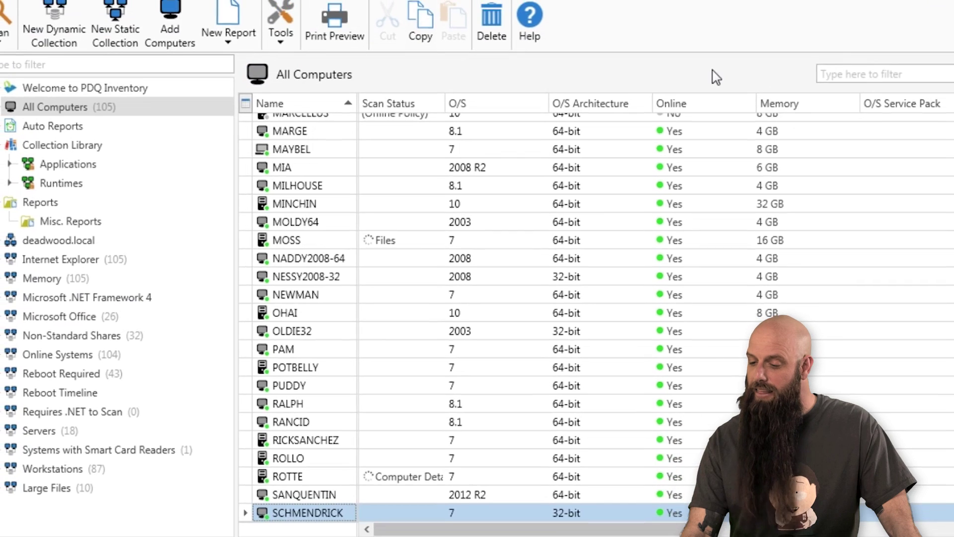
pyautogui.click(73, 237)
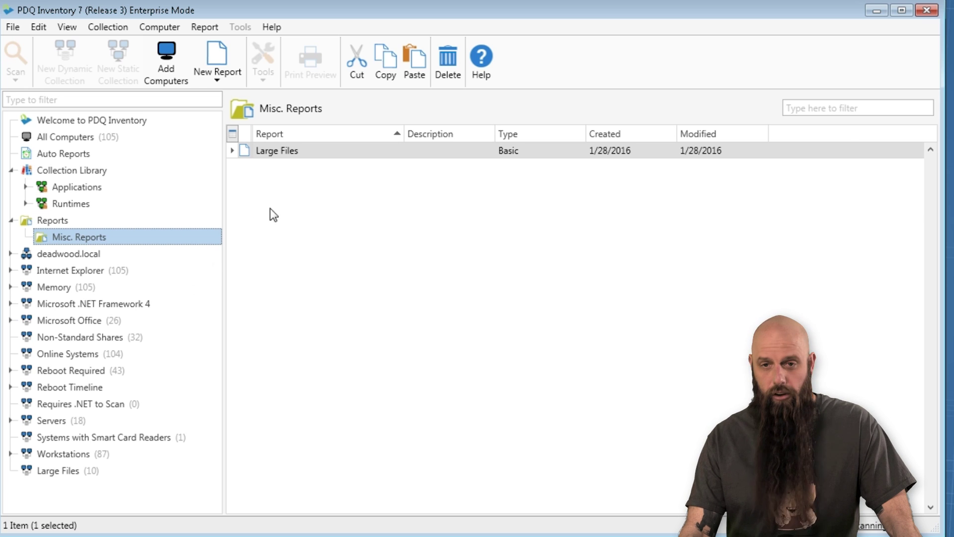
pyautogui.click(297, 152)
pyautogui.rightClick(296, 151)
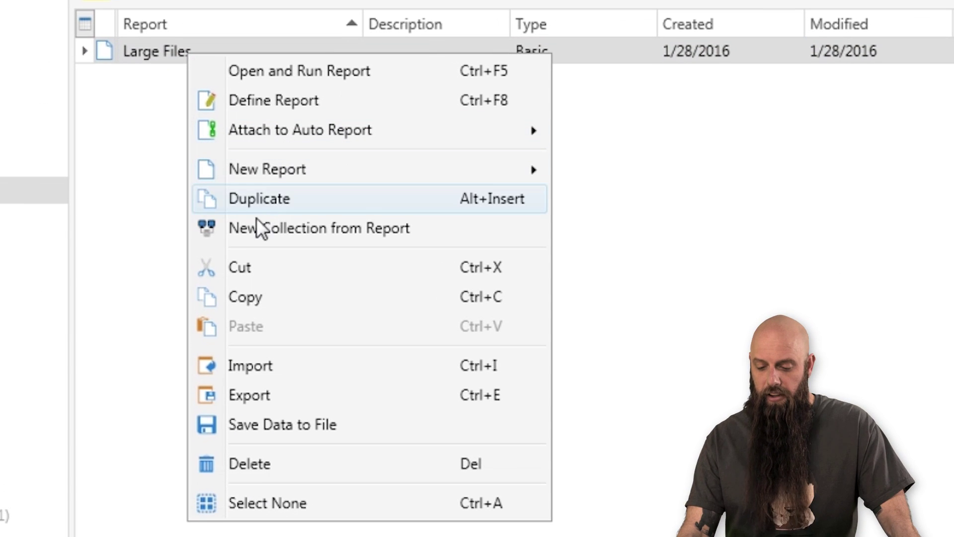
pyautogui.click(268, 100)
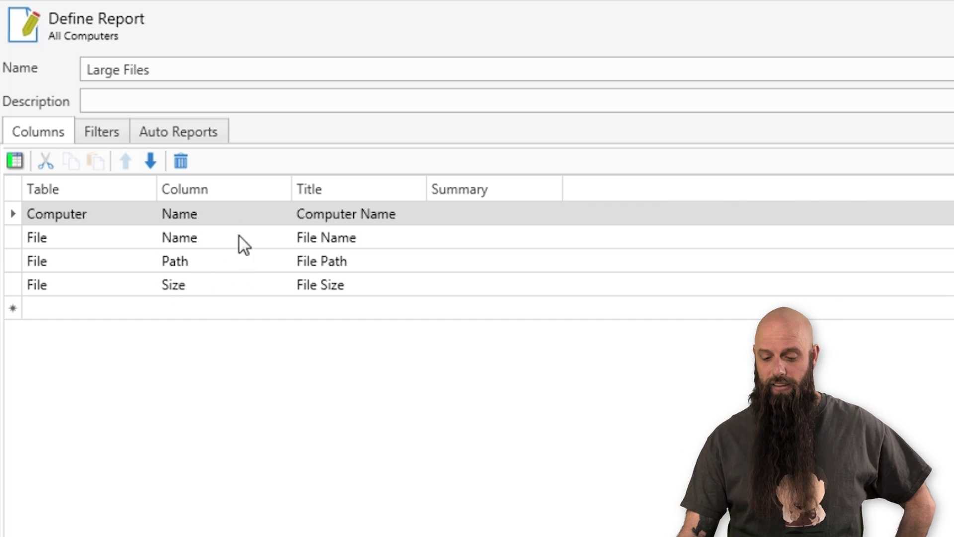
pyautogui.click(110, 133)
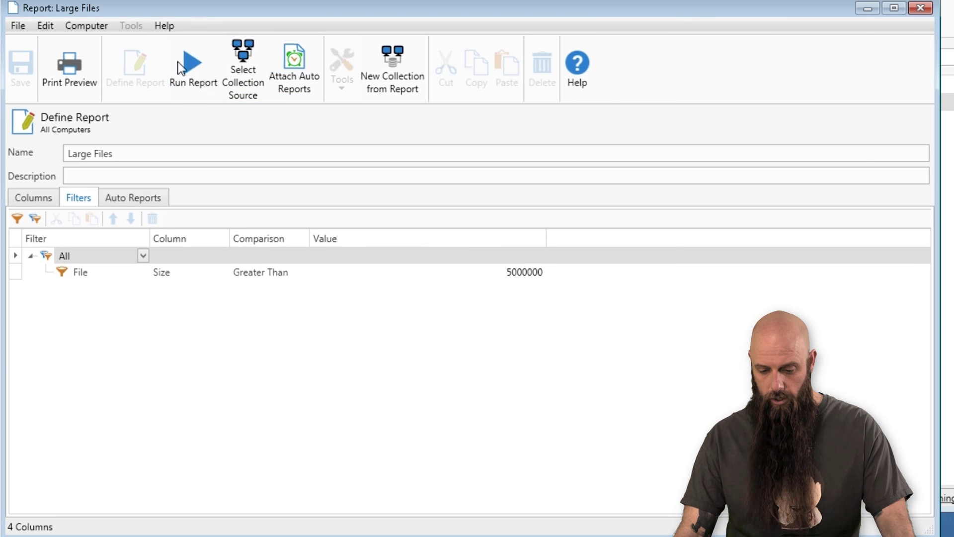
pyautogui.click(198, 64)
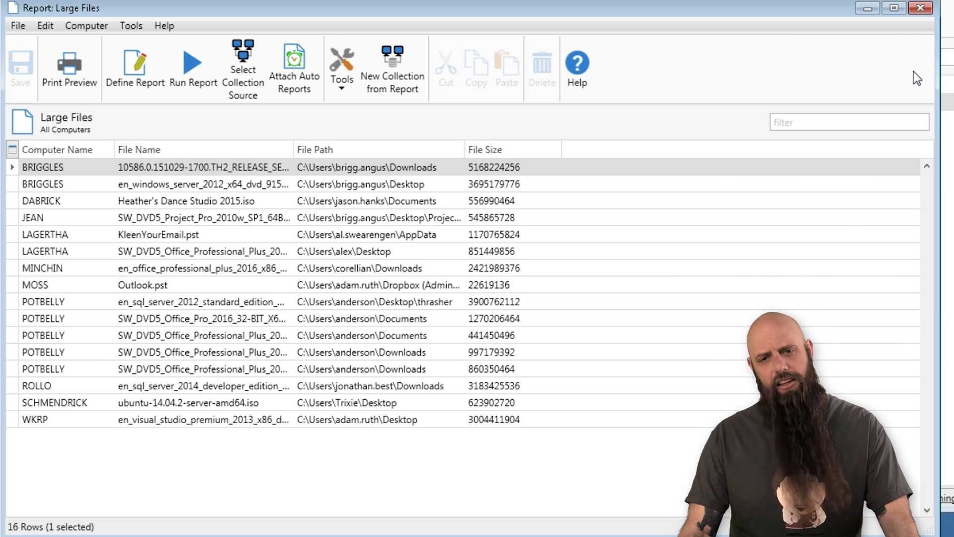
# - Save the report results as a Large Files collection and view its 10 computers, BRIGGLES through WKRP
pyautogui.click(377, 61)
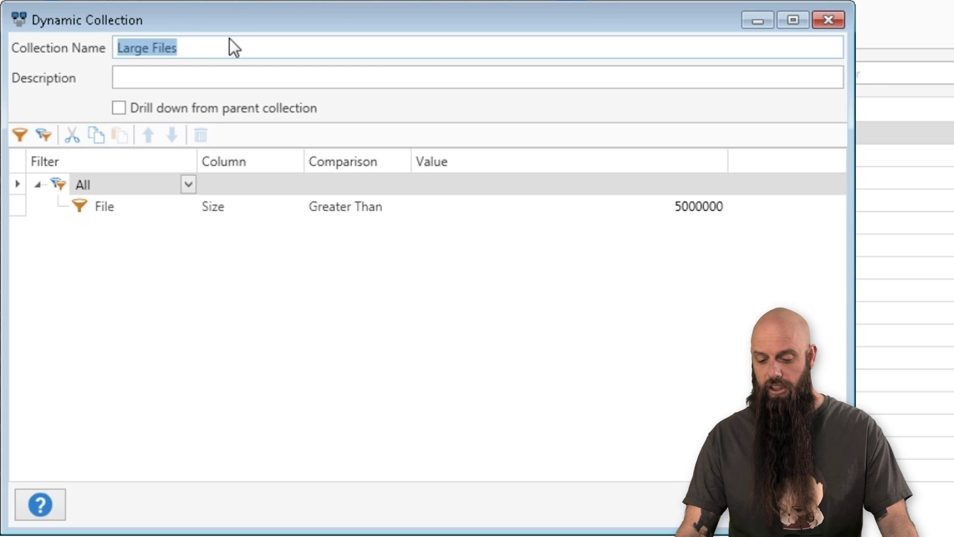
pyautogui.press('Tab')
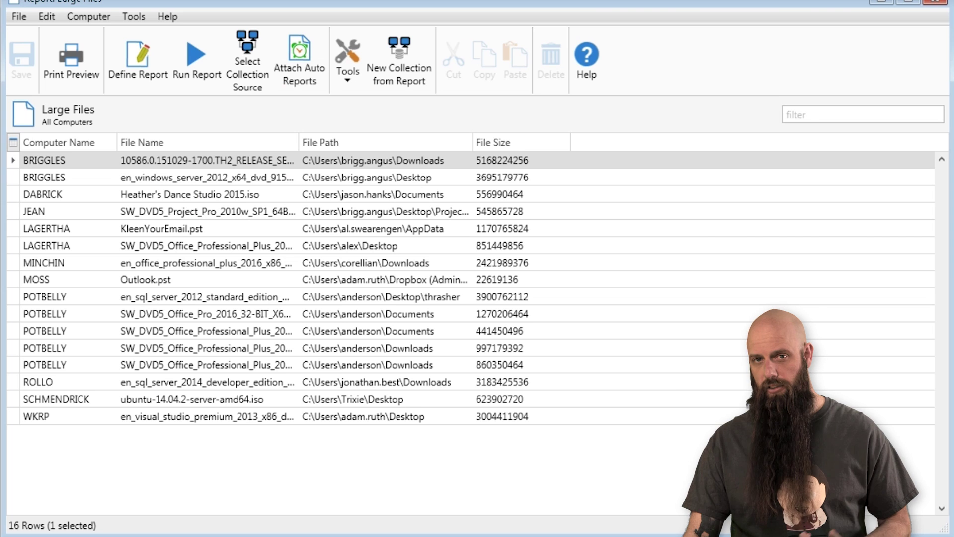
pyautogui.click(937, 2)
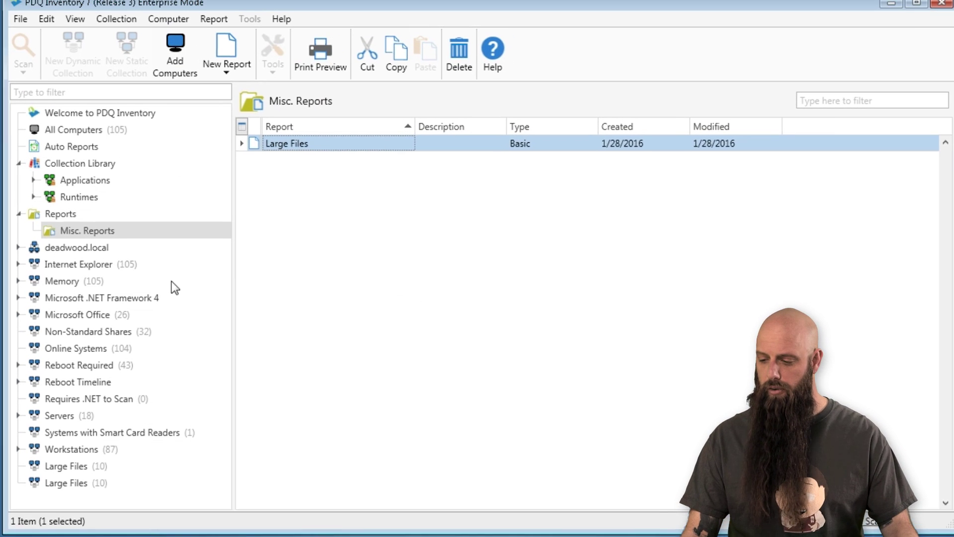
pyautogui.click(61, 487)
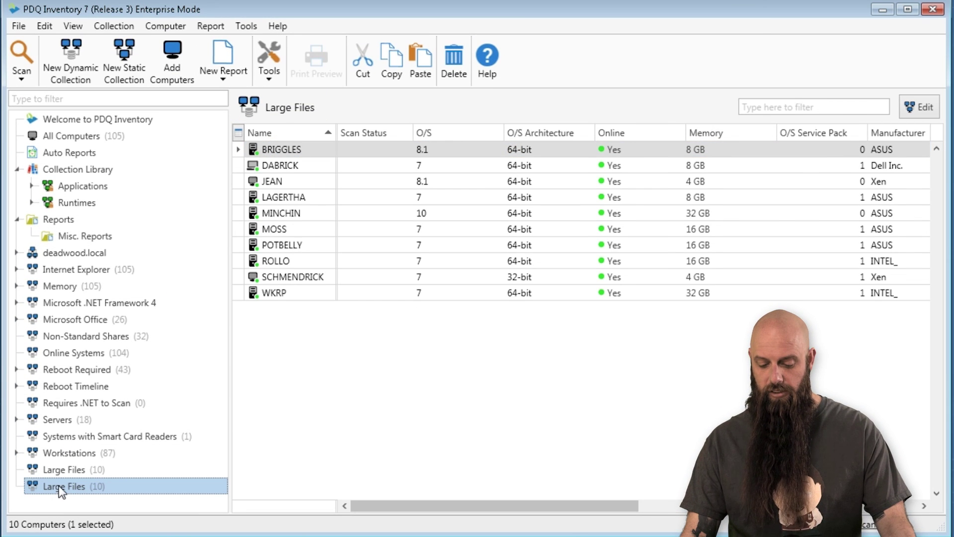